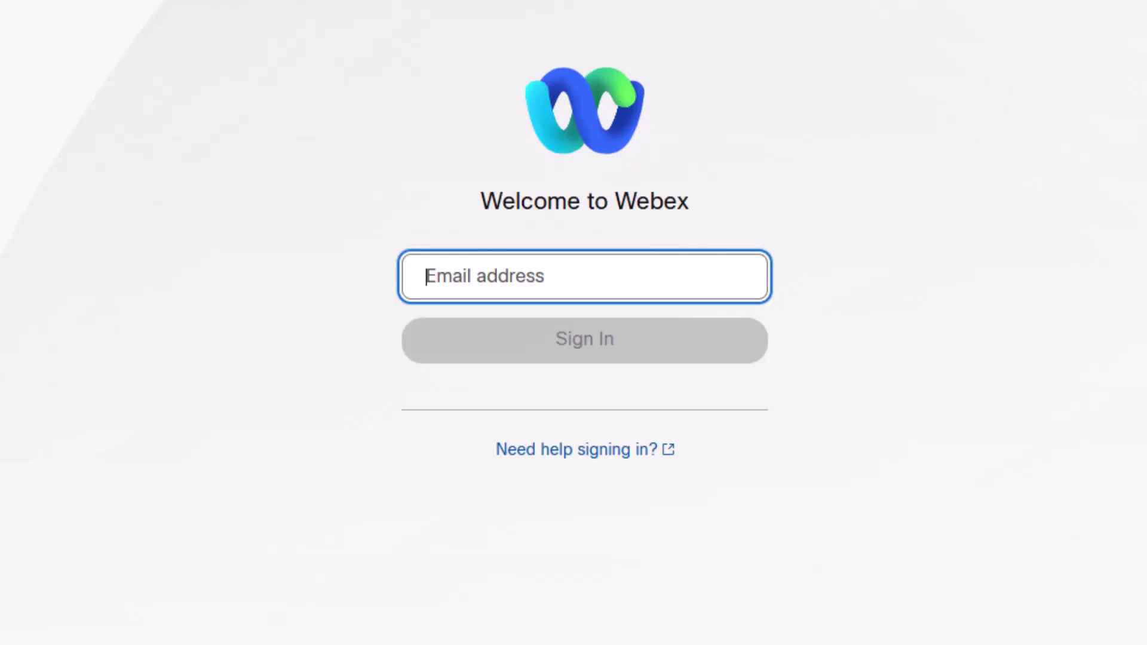
# Enter the account email and sign in to reach the Station Credentials form.
pyautogui.click(671, 278)
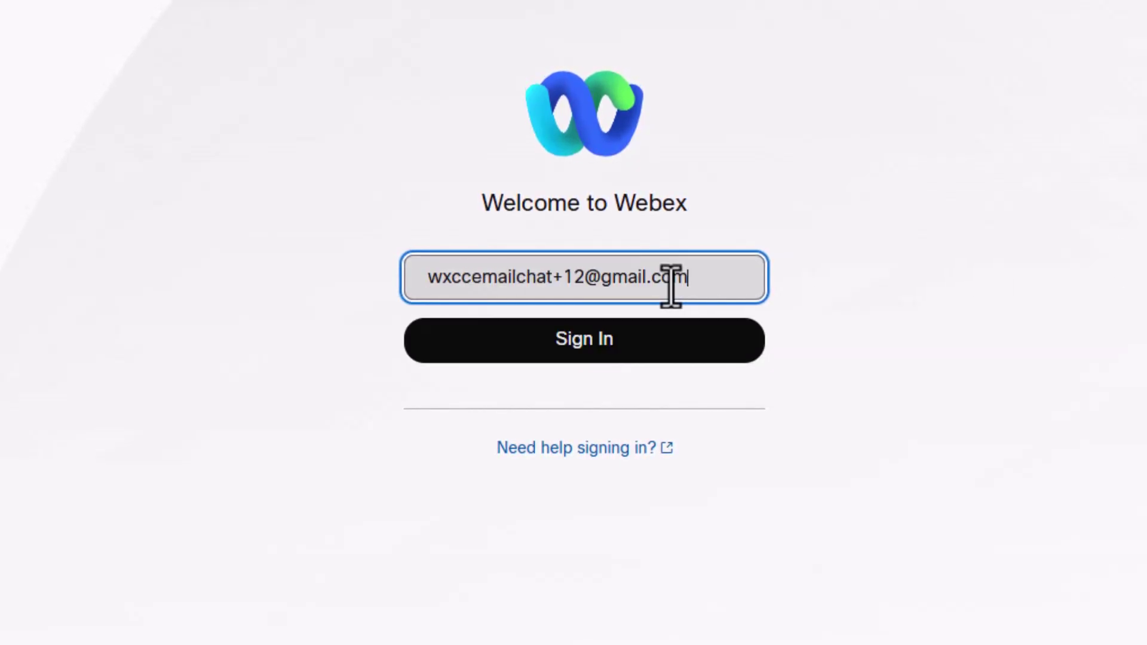
pyautogui.click(623, 339)
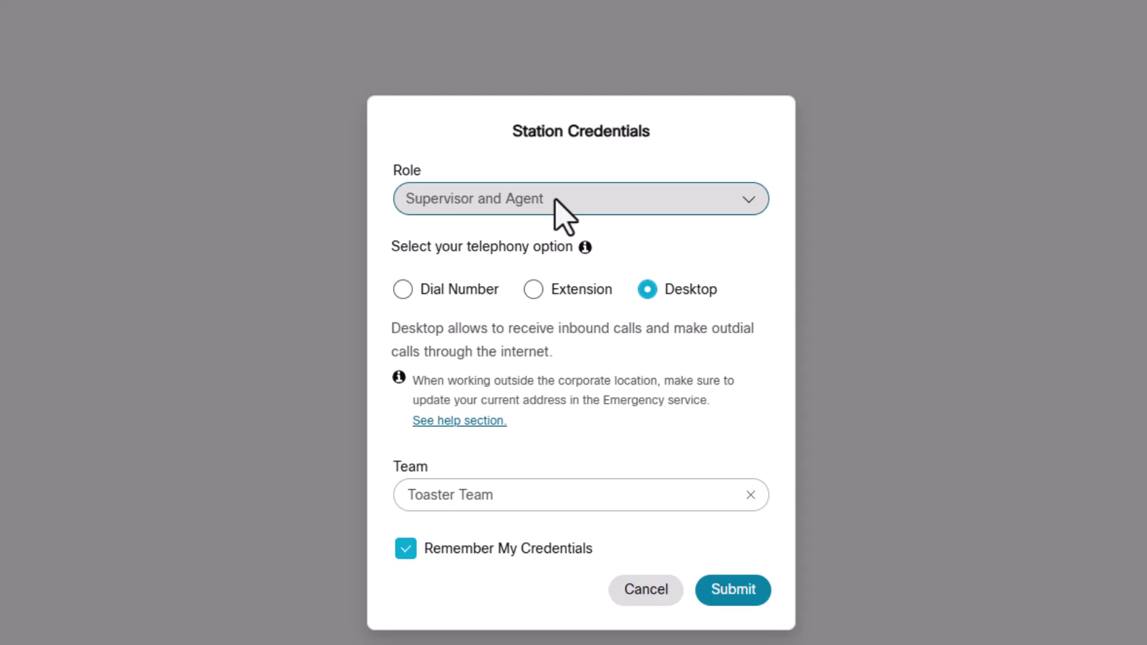
# Submit station credentials with the Supervisor and Agent role and allow microphone access this time.
pyautogui.click(563, 211)
pyautogui.click(549, 279)
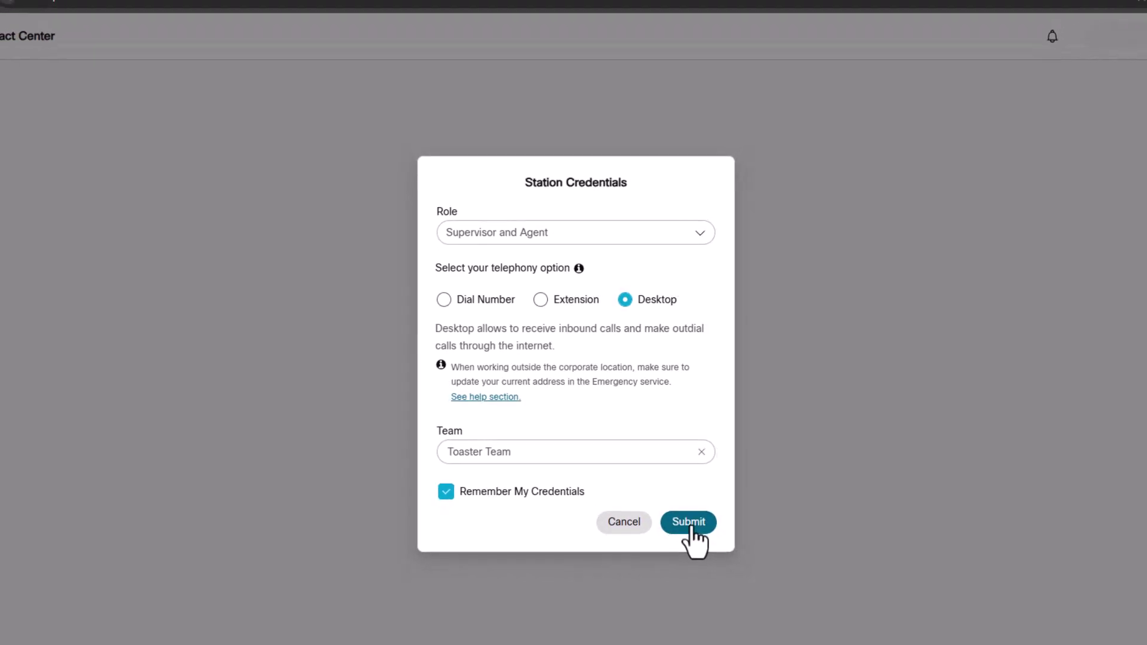
pyautogui.click(688, 522)
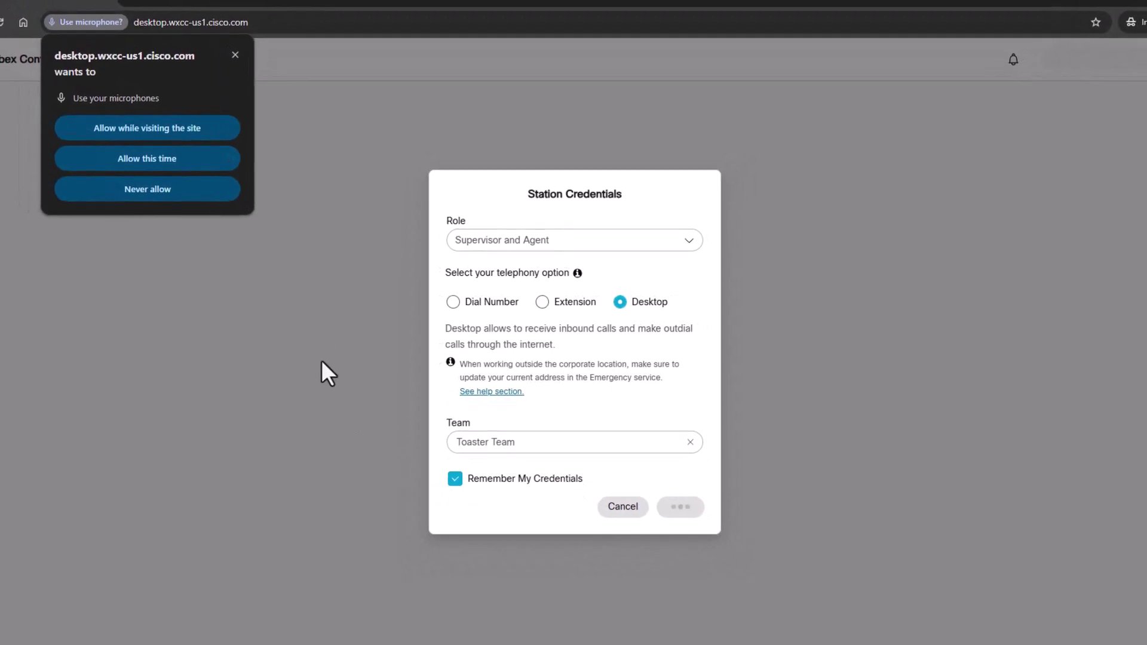
pyautogui.click(147, 157)
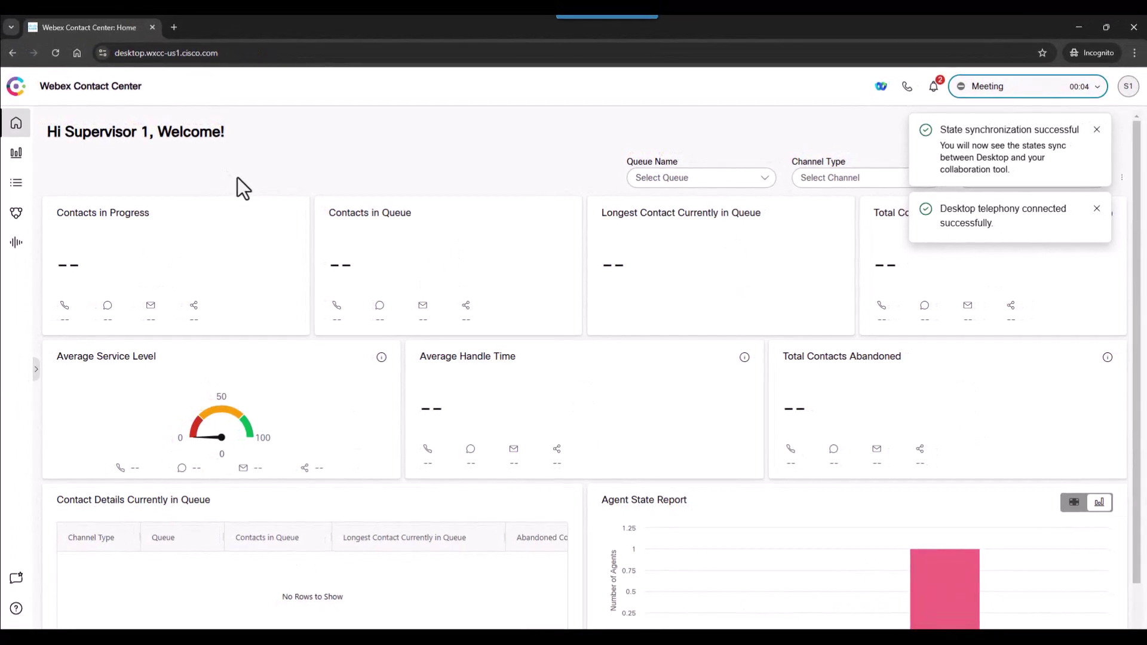
# Dismiss the 'State synchronization successful' and 'Desktop telephony connected successfully' toasts.
pyautogui.click(1097, 132)
pyautogui.click(1098, 132)
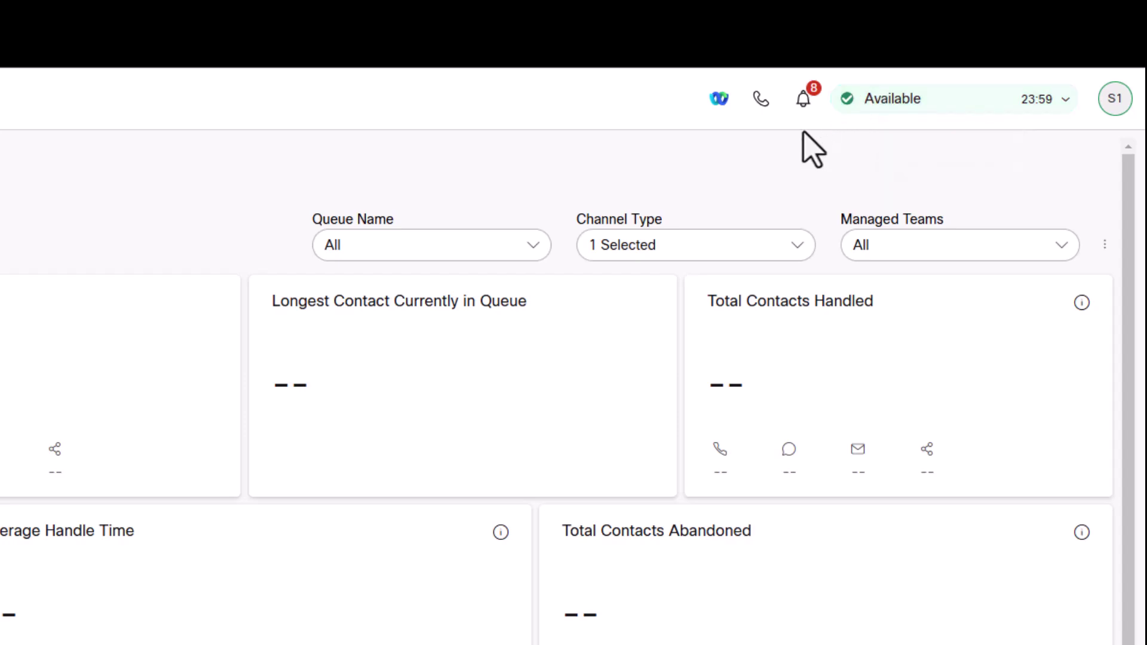
pyautogui.click(760, 99)
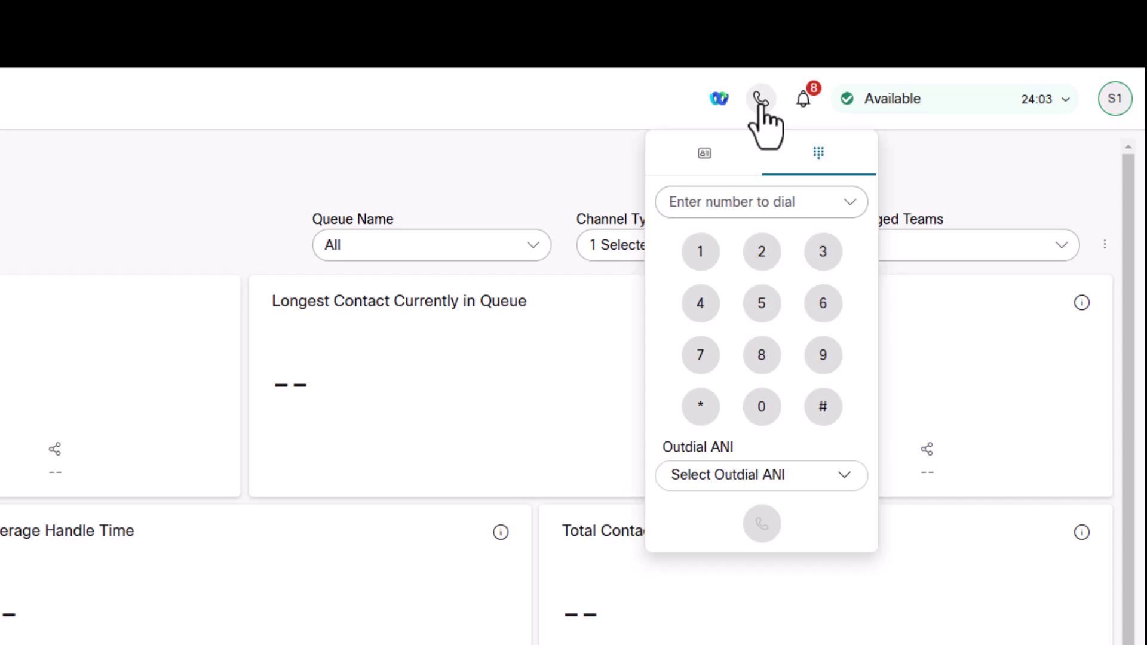
pyautogui.click(761, 98)
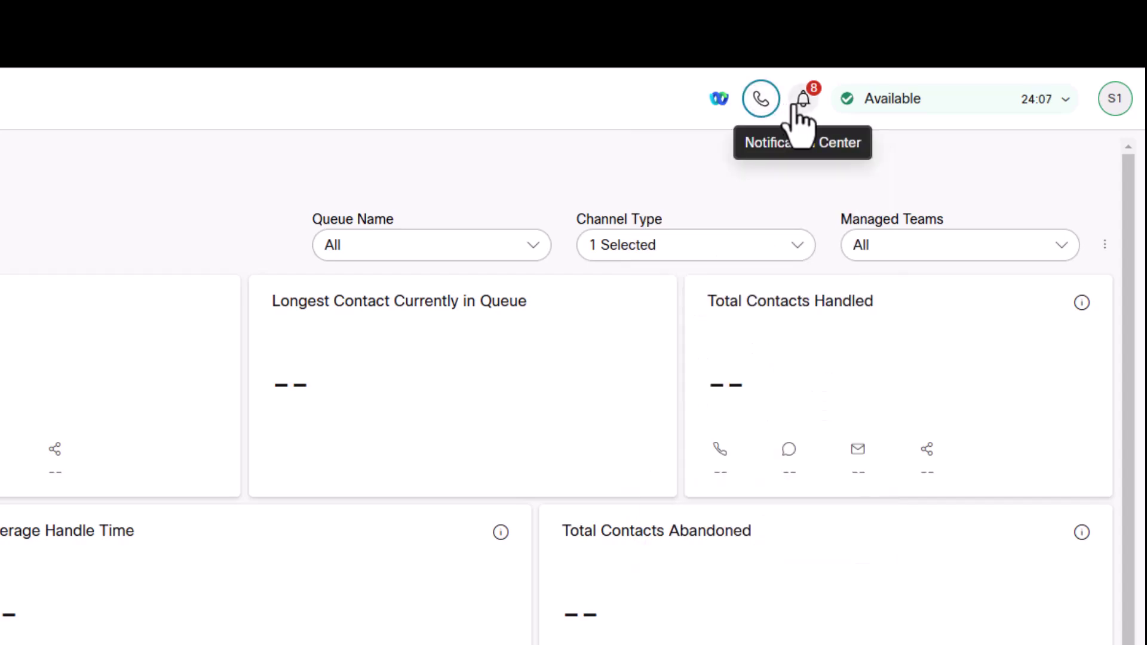
pyautogui.click(802, 99)
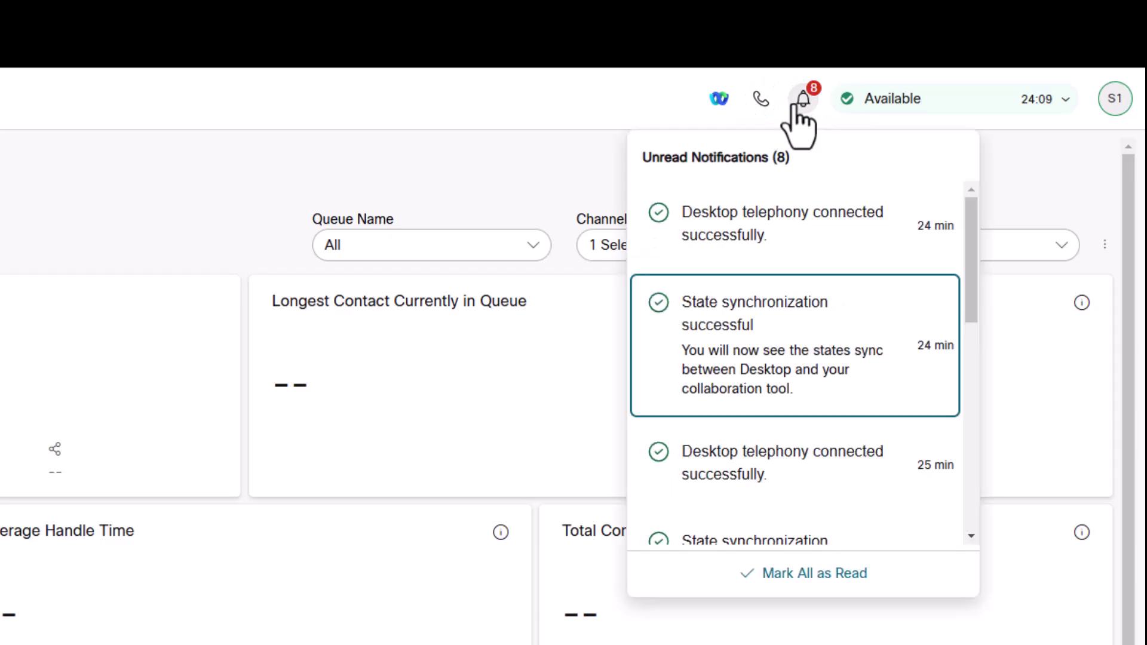
pyautogui.click(803, 100)
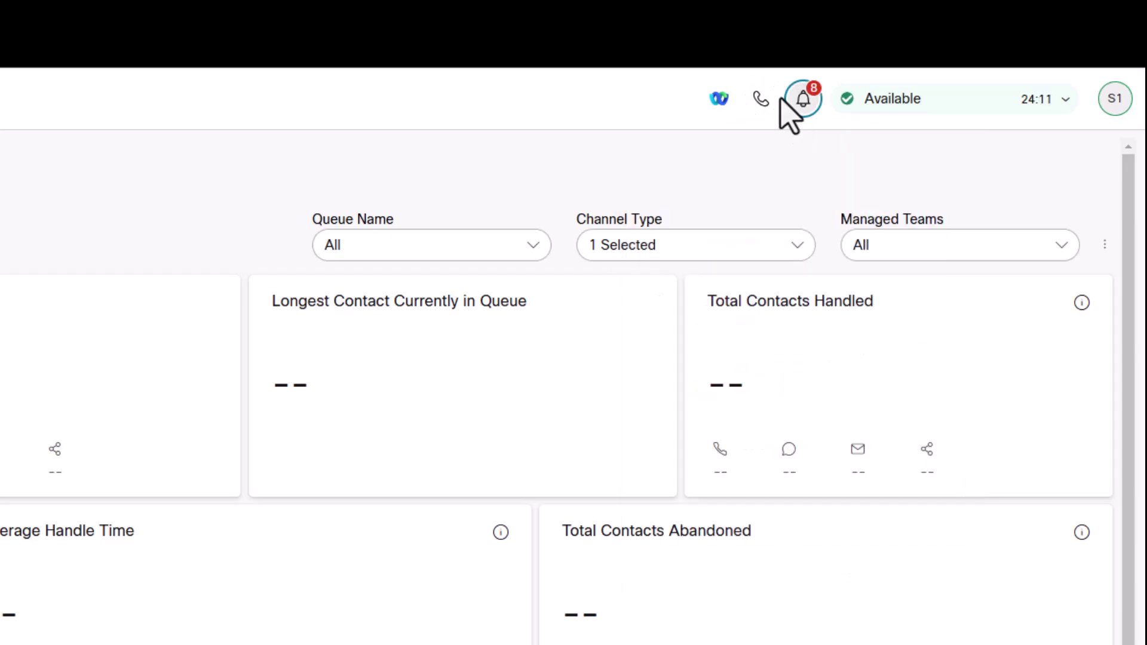
pyautogui.click(719, 100)
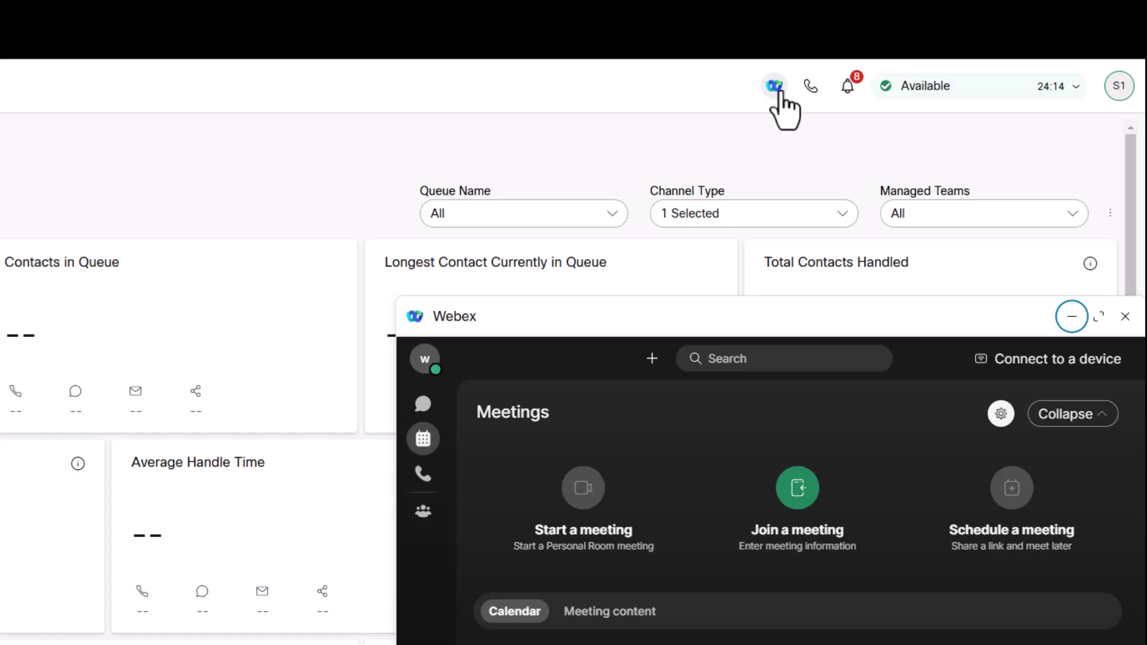
pyautogui.click(420, 407)
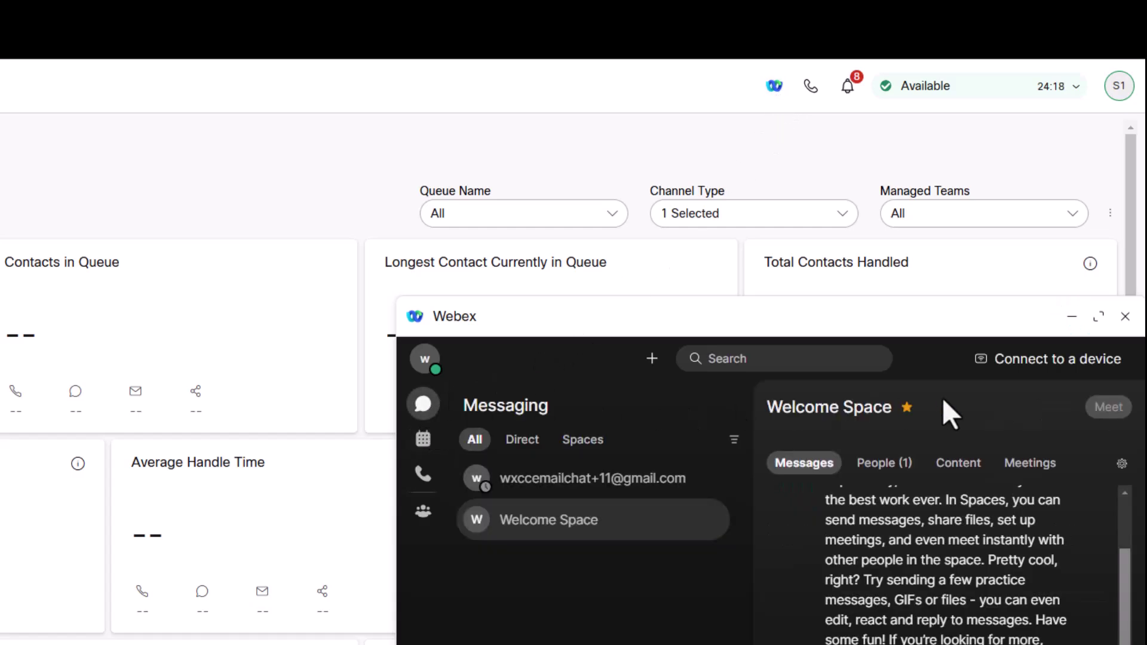
pyautogui.click(1125, 317)
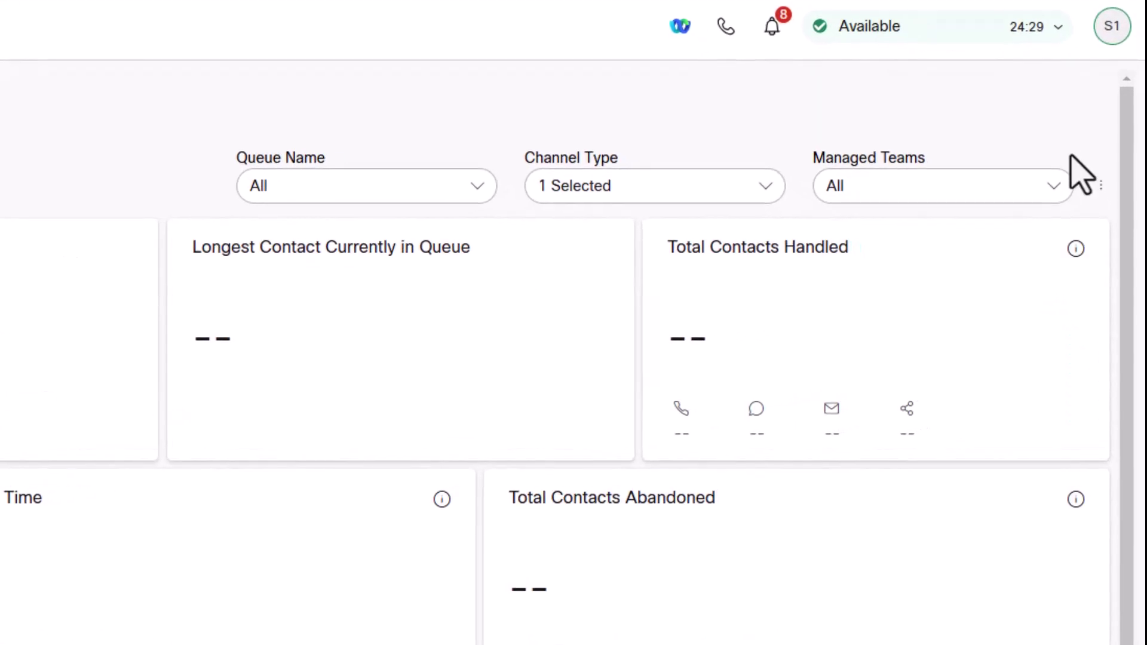
# Open Profile Settings from the S1 avatar menu and go back to the profile overview.
pyautogui.click(1112, 26)
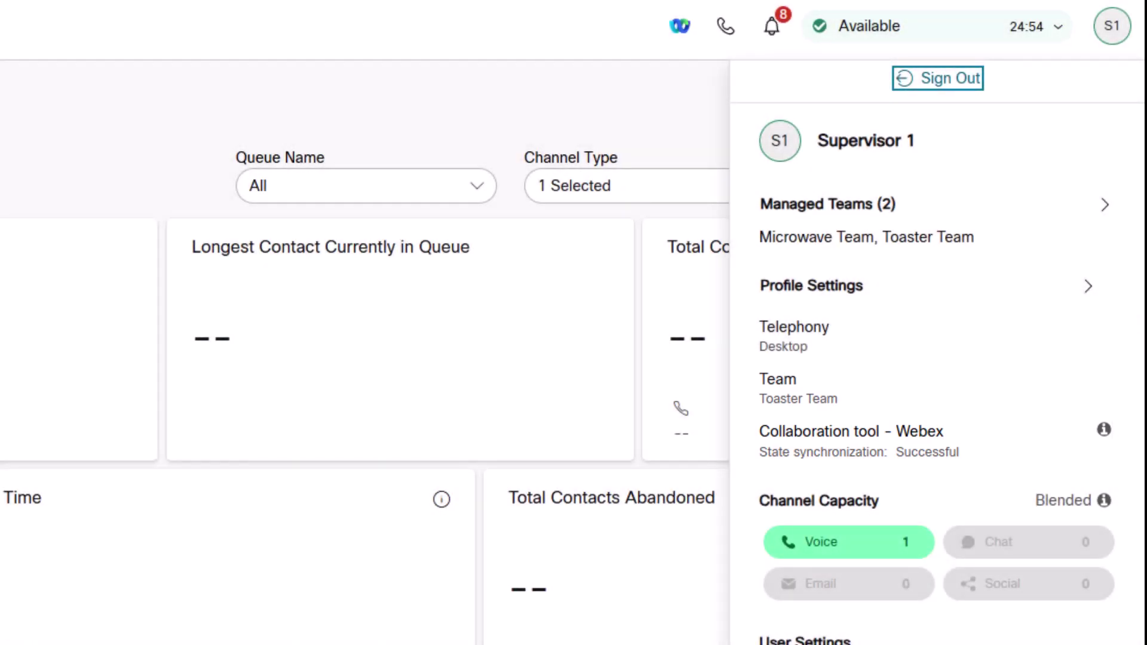
pyautogui.click(1067, 305)
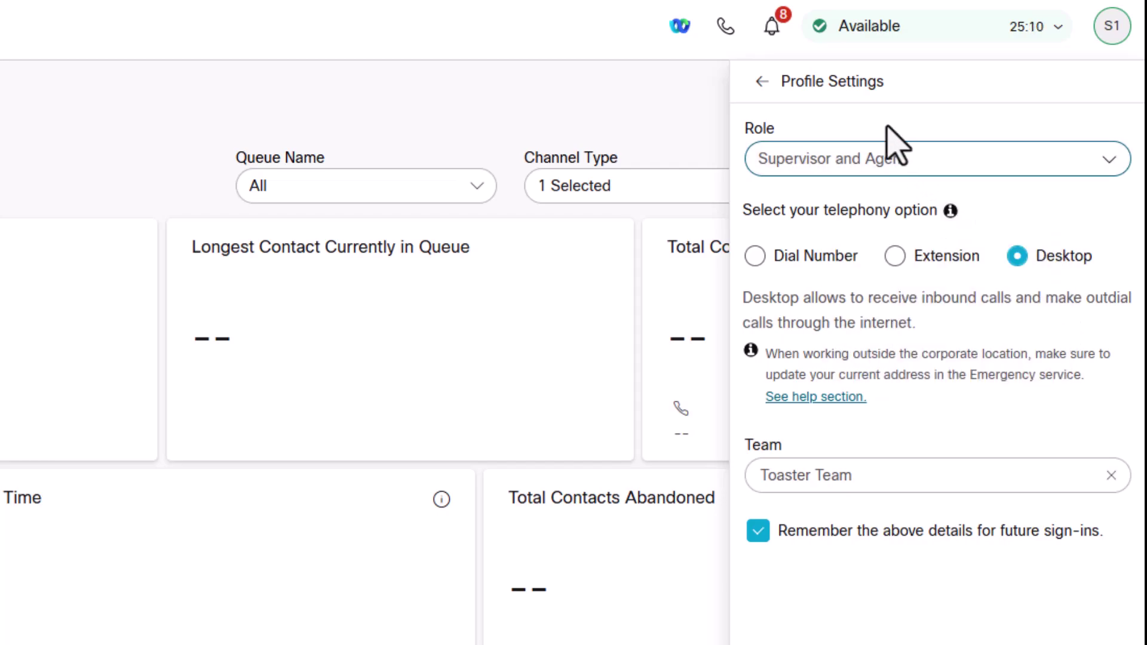
pyautogui.click(762, 82)
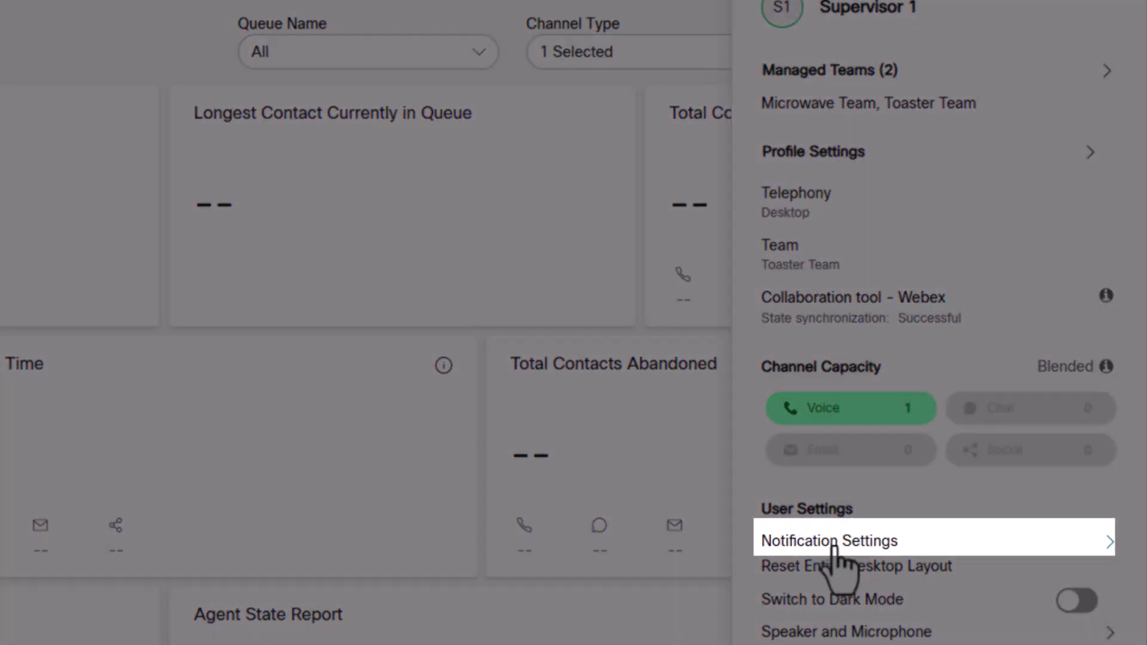
pyautogui.click(828, 541)
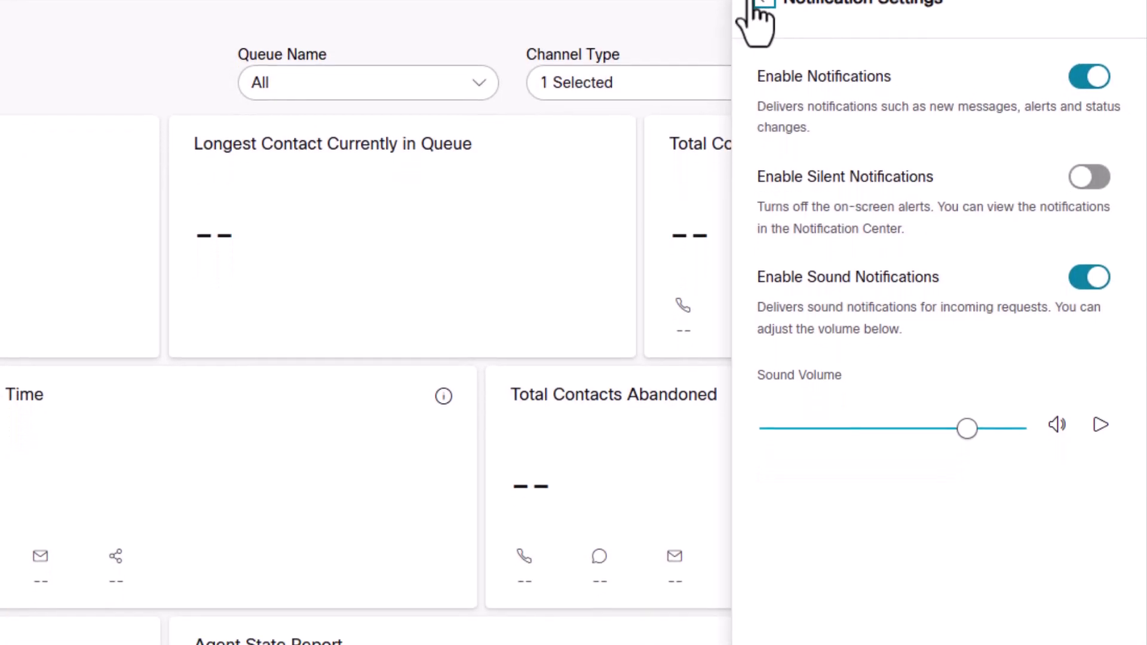
pyautogui.click(764, 48)
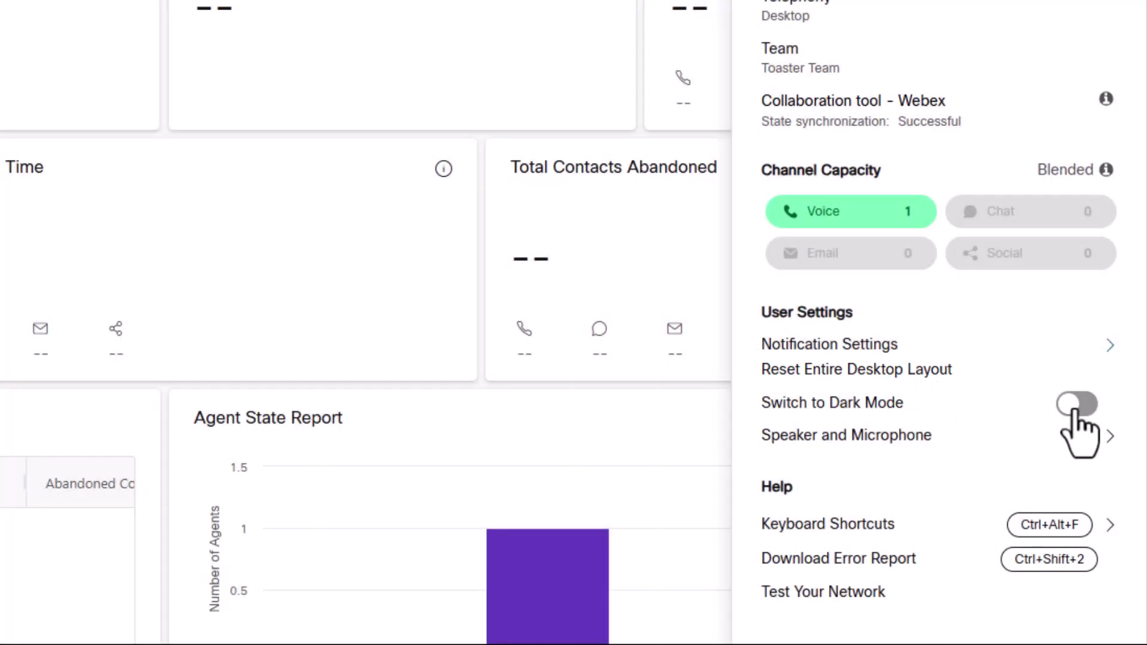
pyautogui.click(1076, 403)
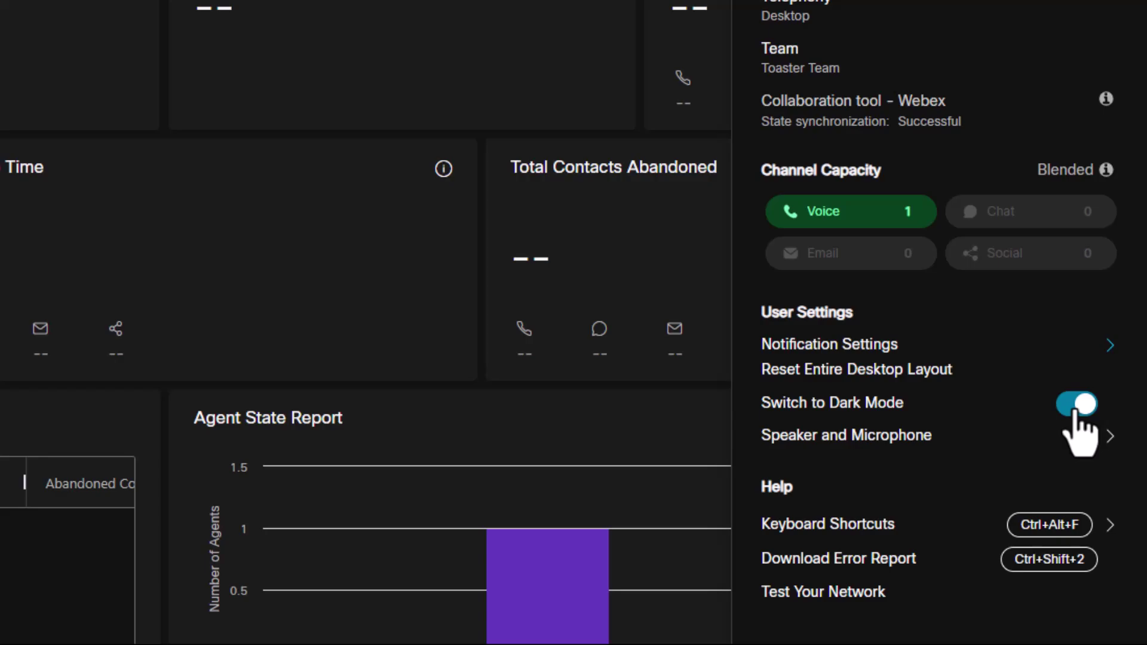
pyautogui.click(1077, 404)
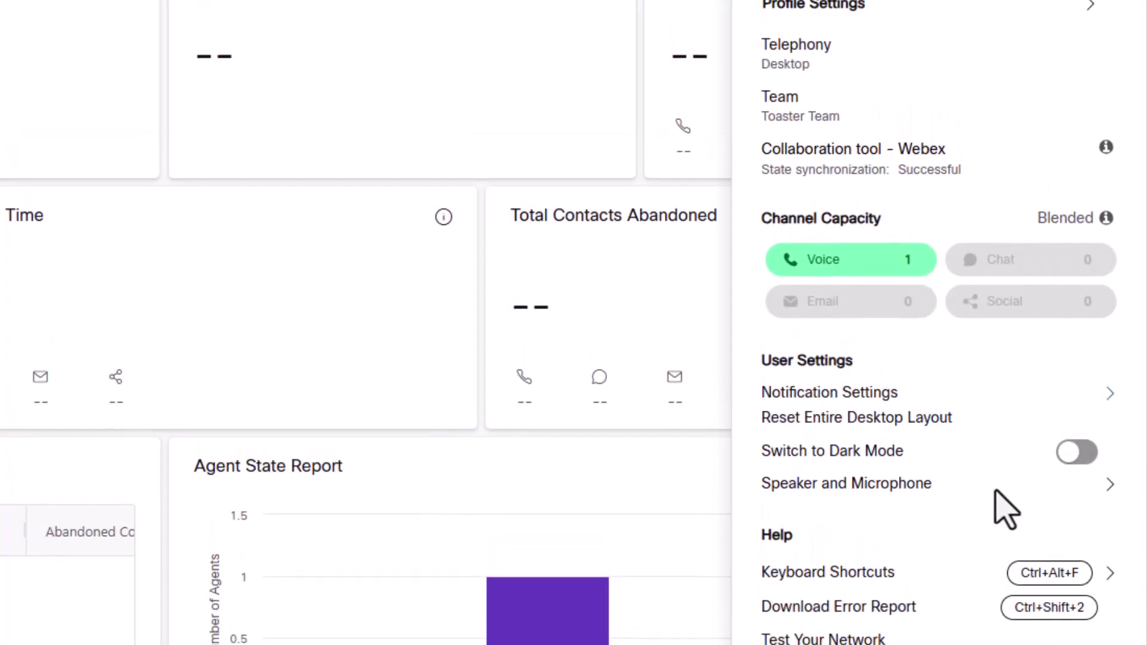
# Open the Speaker and Microphone settings, then return to the main profile menu.
pyautogui.click(1004, 488)
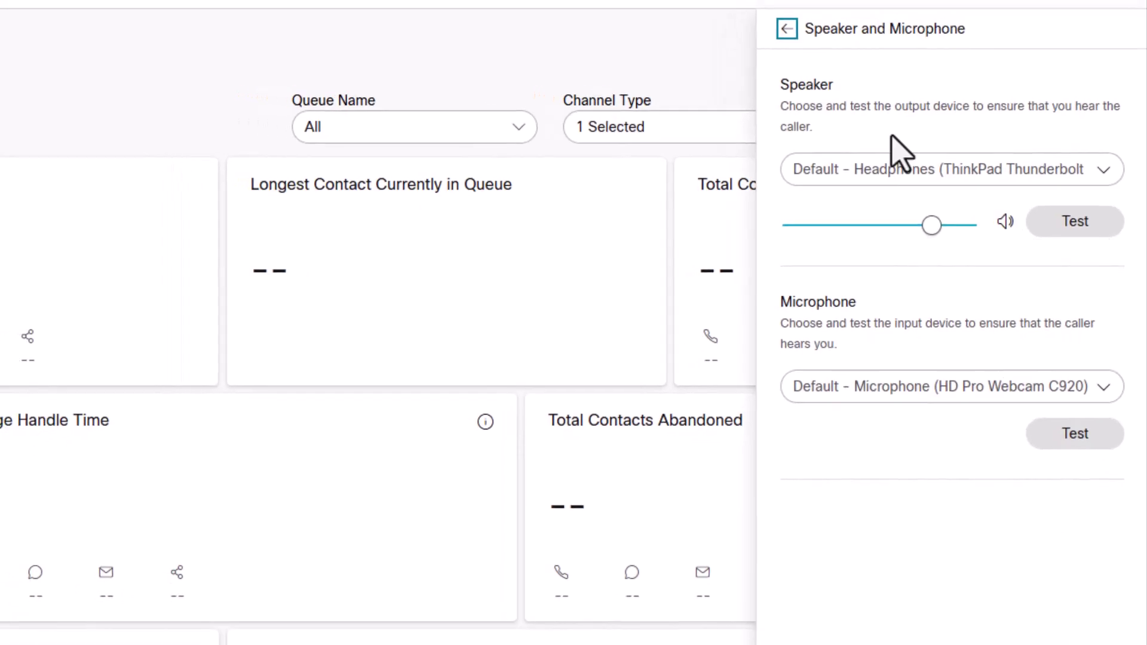
pyautogui.click(786, 29)
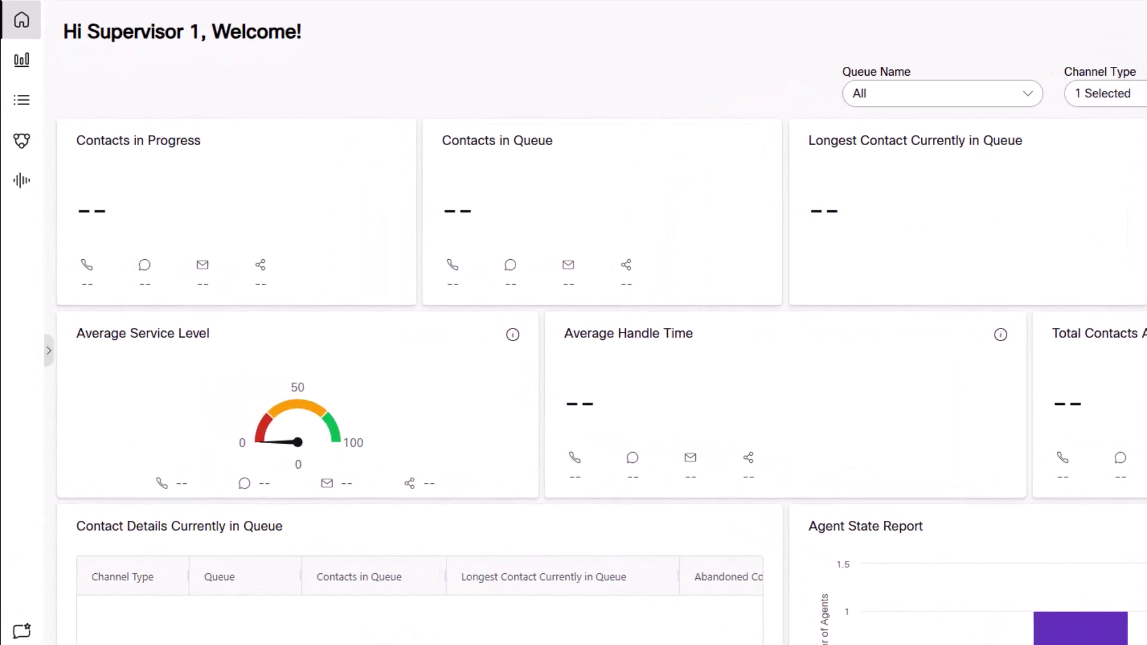
pyautogui.click(22, 59)
pyautogui.click(22, 22)
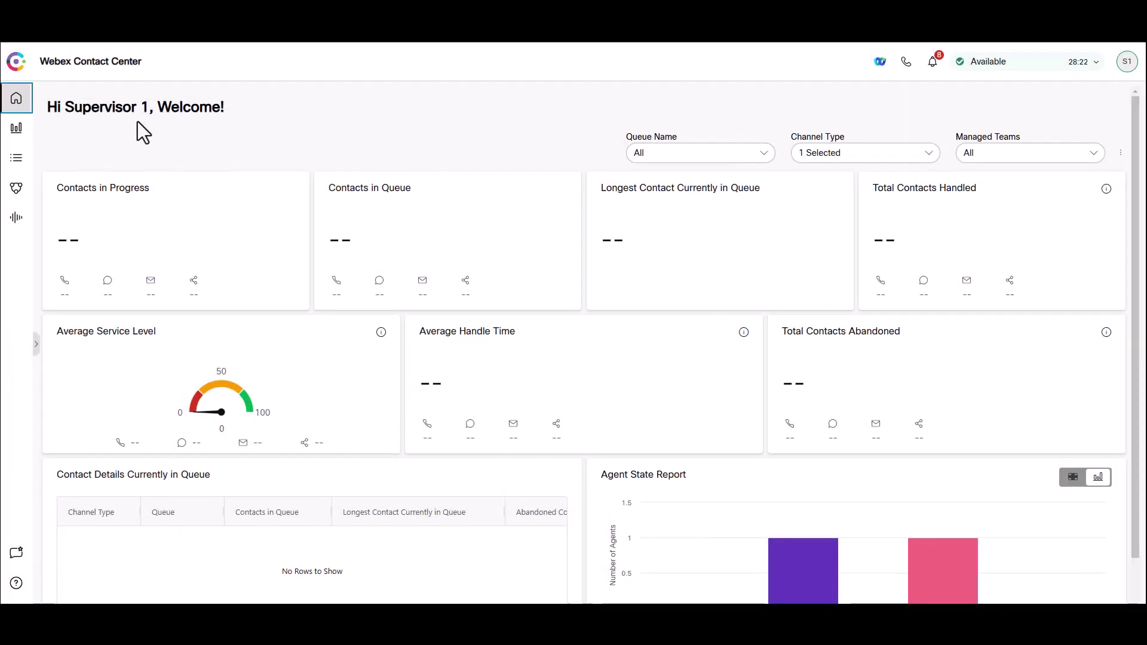
# Open the Task area from the navigation bar and expand the task list pane.
pyautogui.click(16, 158)
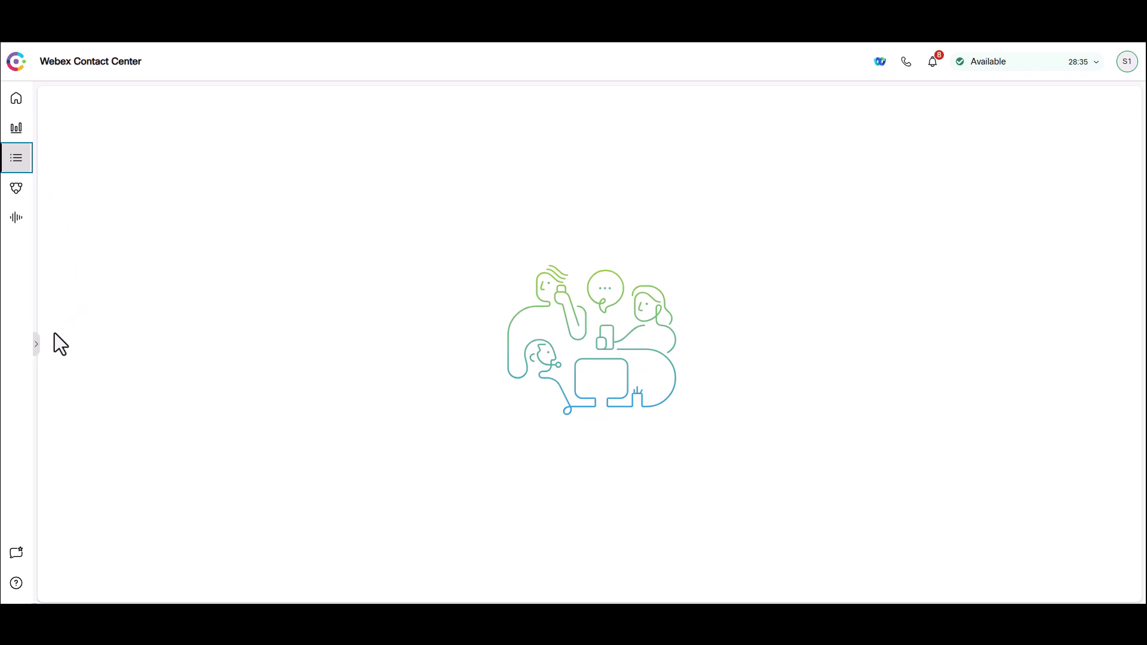
pyautogui.click(37, 344)
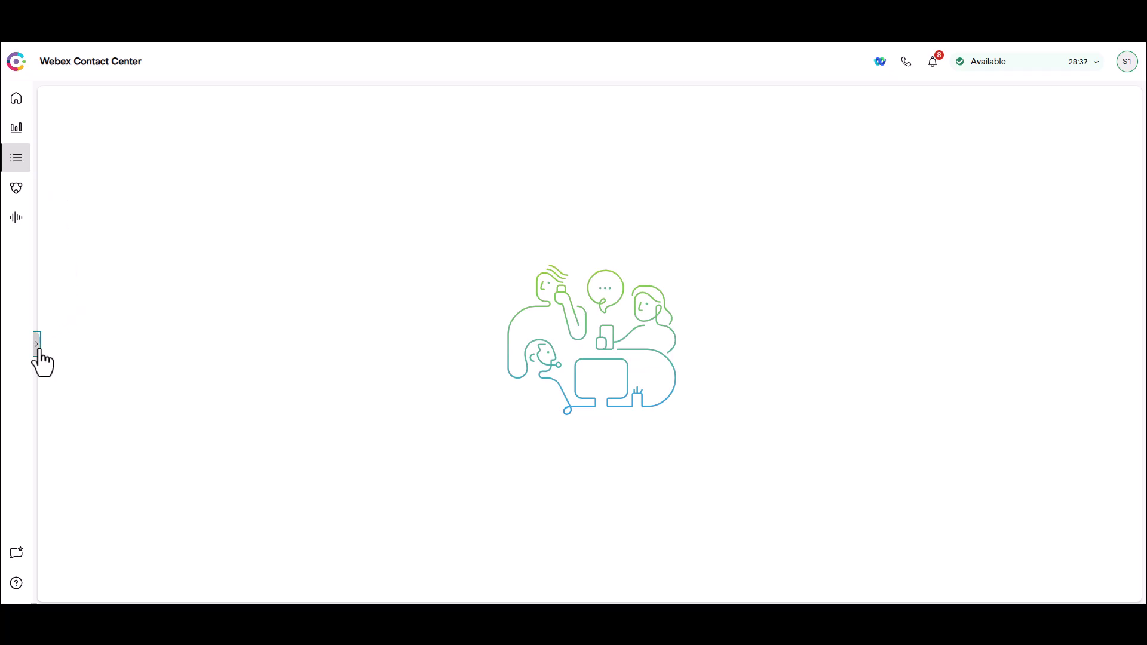